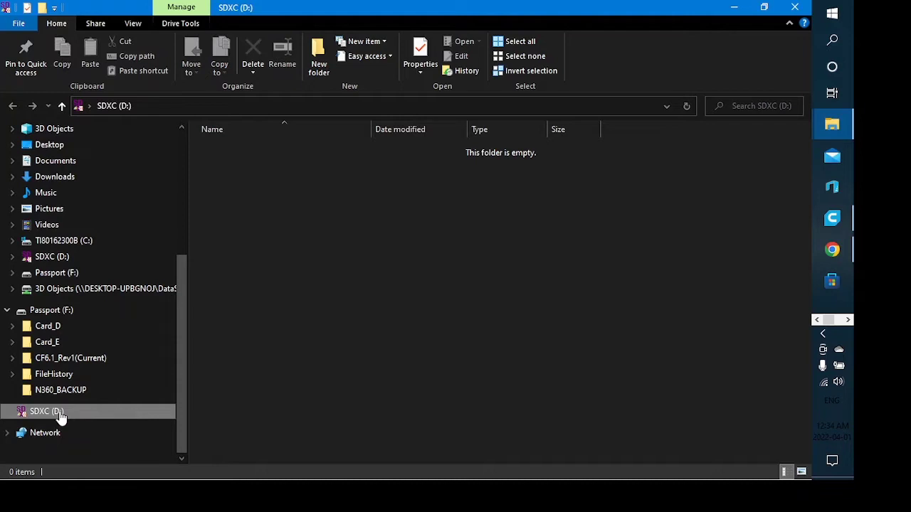
right_click(61, 418)
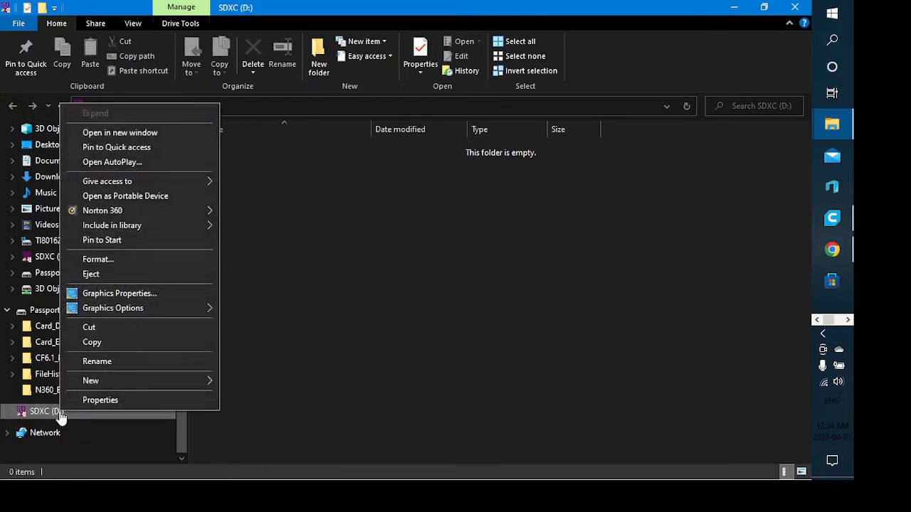
left_click(114, 399)
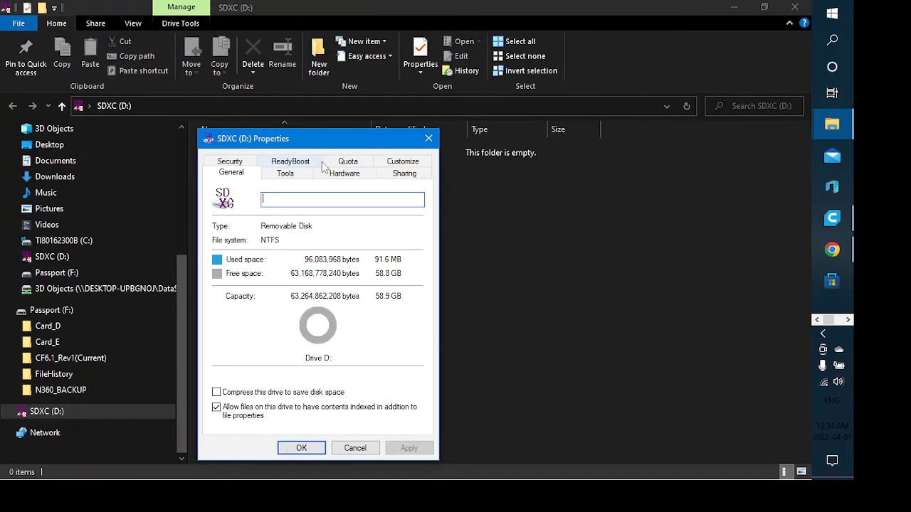
left_click(428, 139)
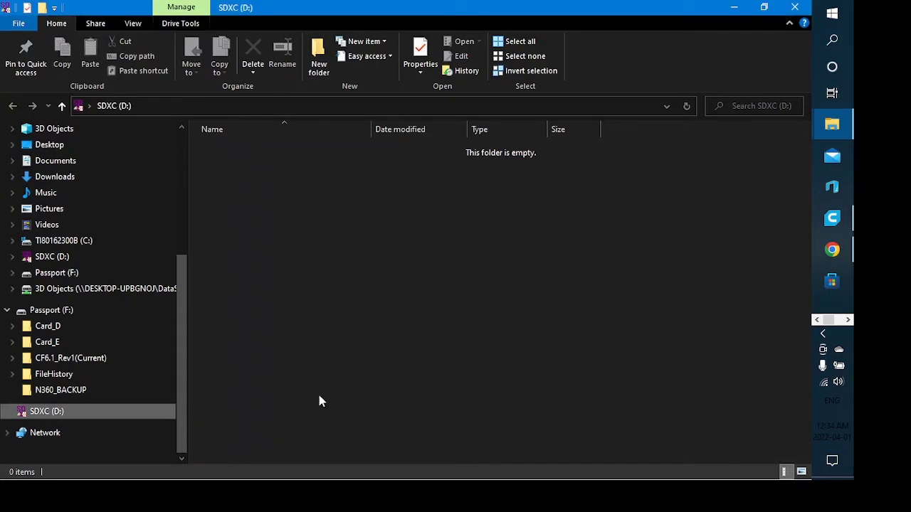
Step: Quick-format SDXC (D:) as NTFS with 4096-byte allocation units, accepting the data-erase warning
right_click(41, 416)
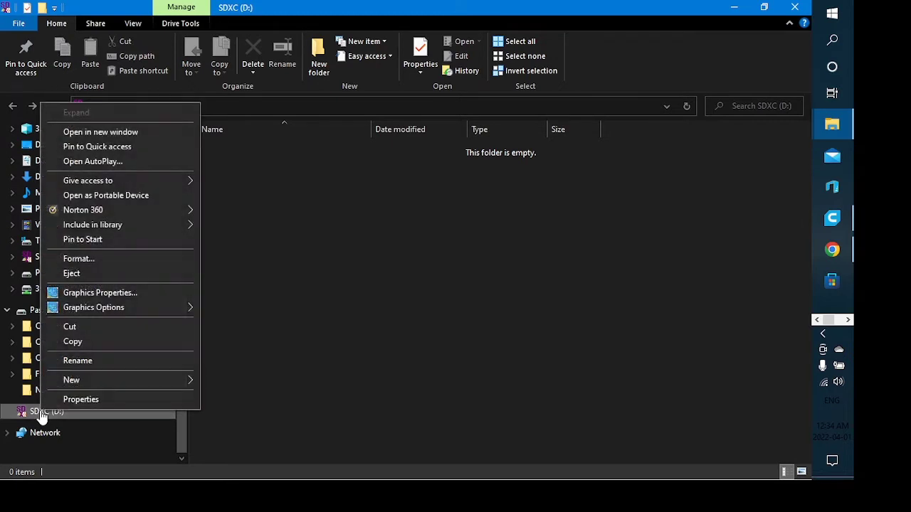
left_click(78, 259)
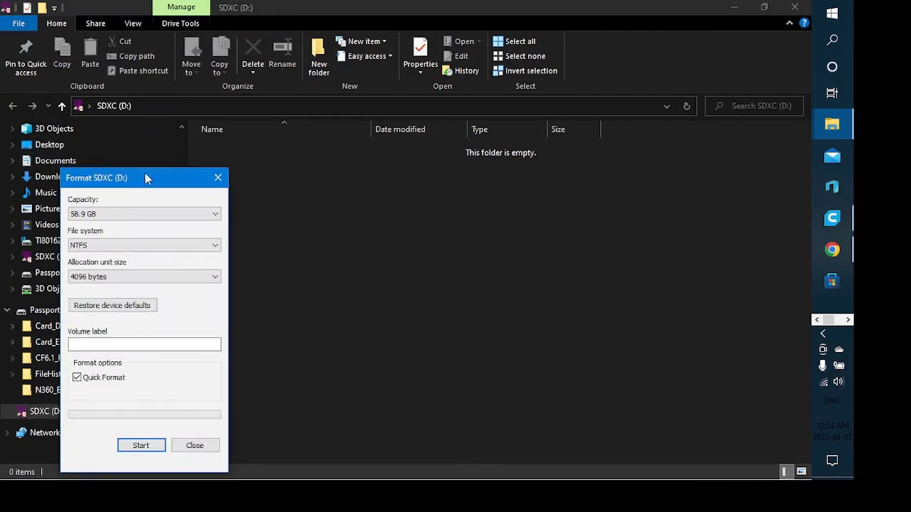
left_click_drag(146, 177, 333, 166)
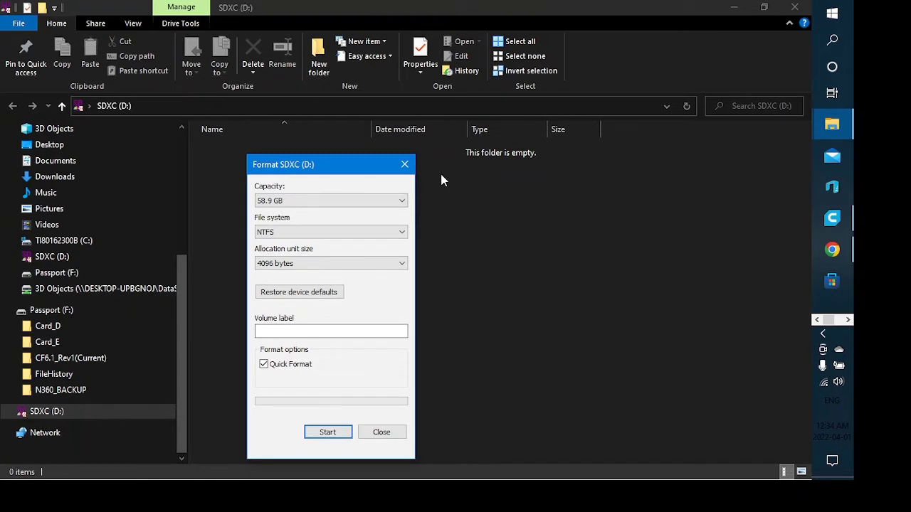
left_click(399, 234)
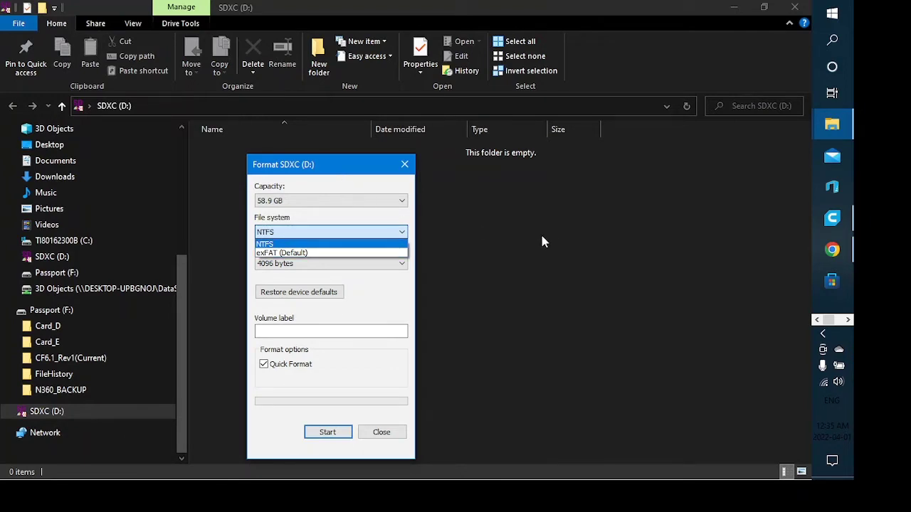
left_click(274, 245)
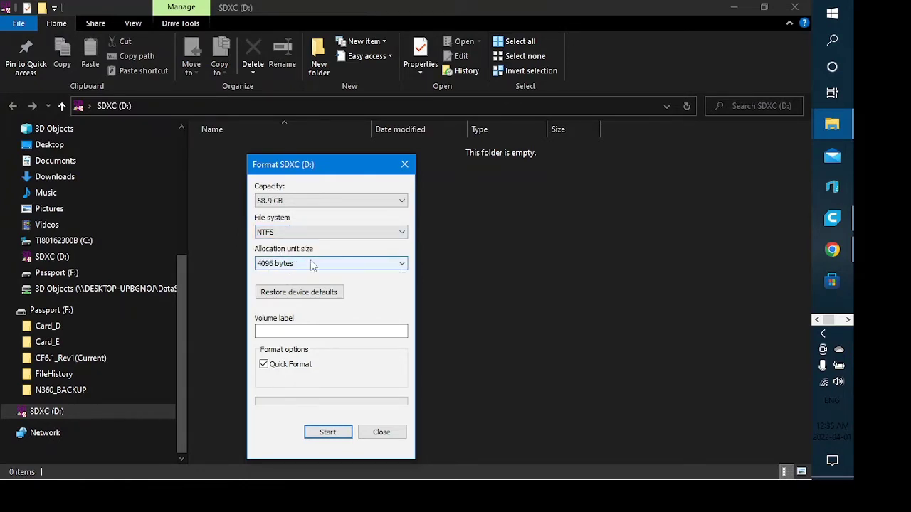
left_click(404, 264)
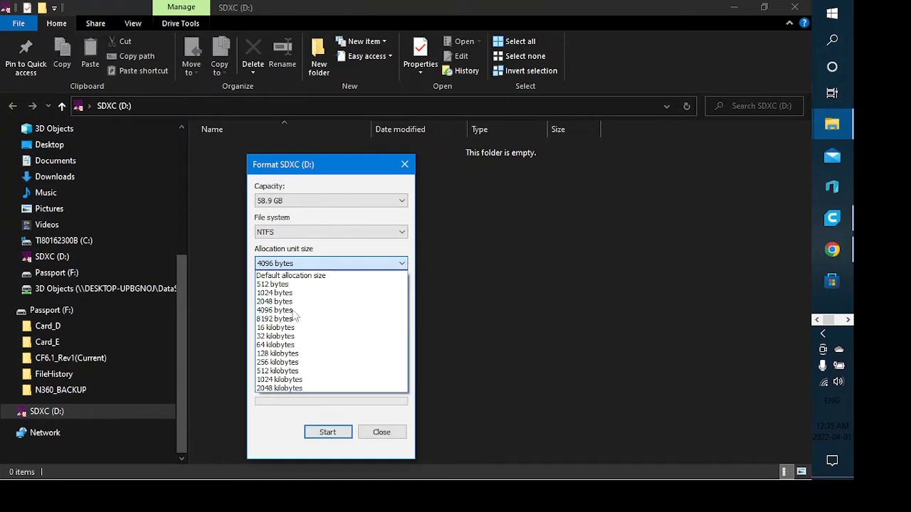
left_click(280, 311)
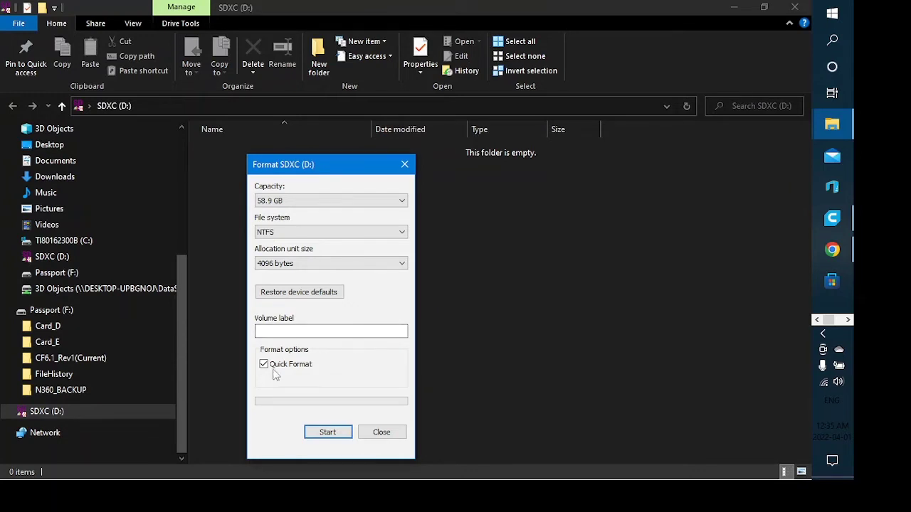
left_click(328, 433)
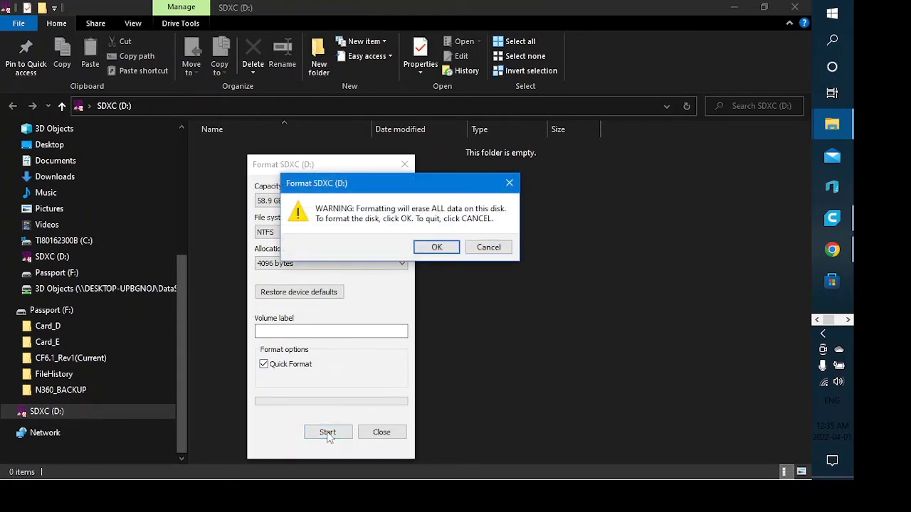
left_click(436, 246)
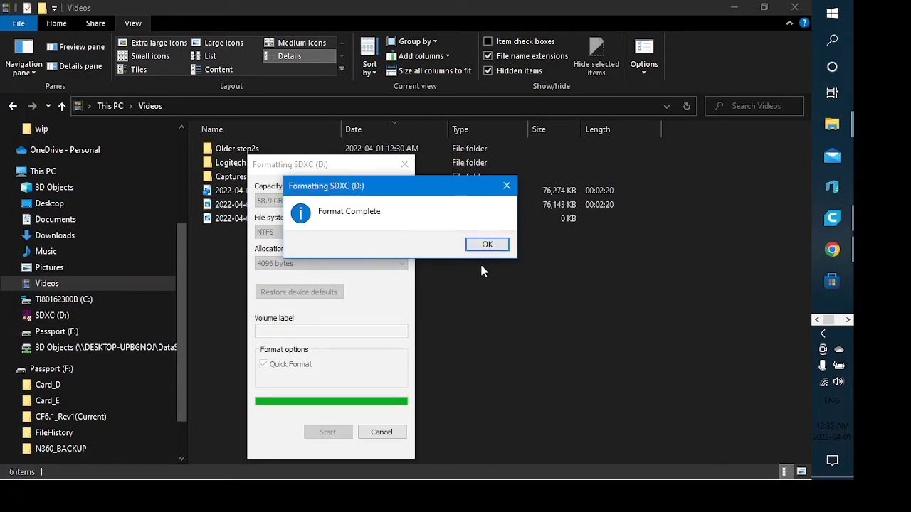
Step: Dismiss Format Complete and open Disk Management, scrolled to Disk 2 and its D: partition
left_click(486, 244)
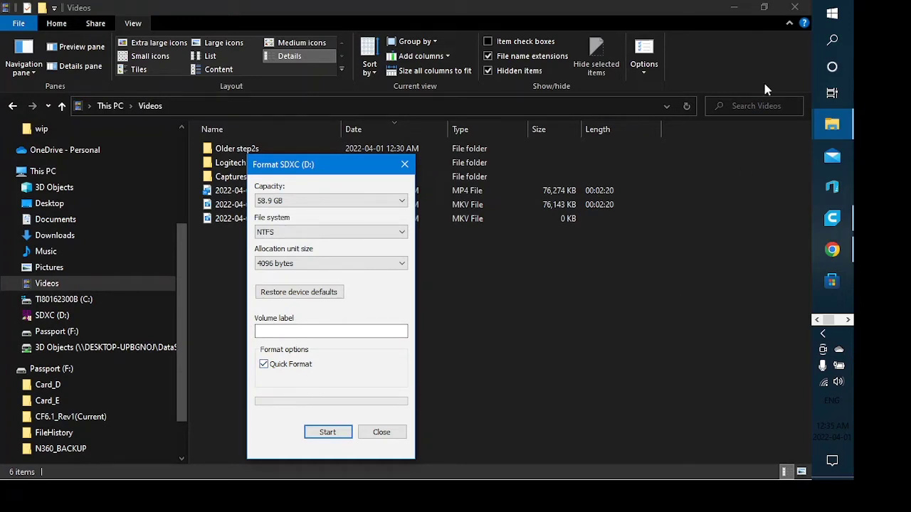
right_click(832, 16)
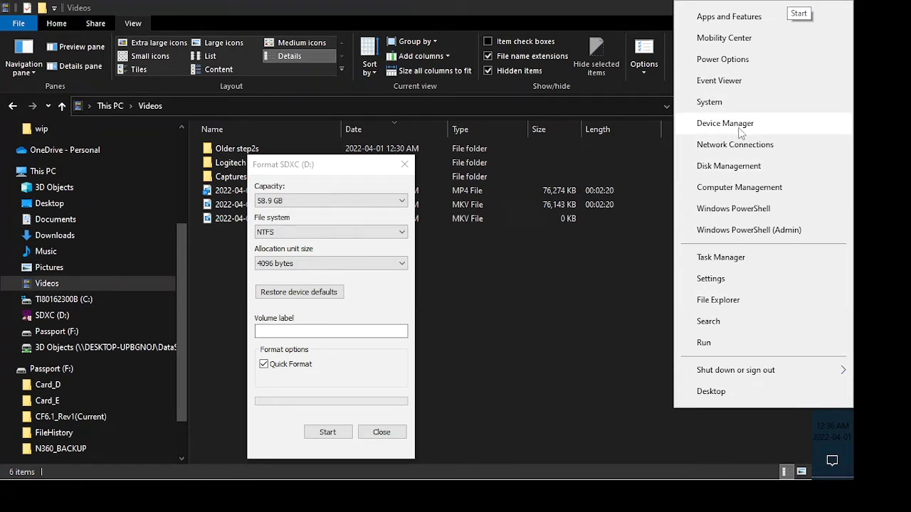
left_click(727, 170)
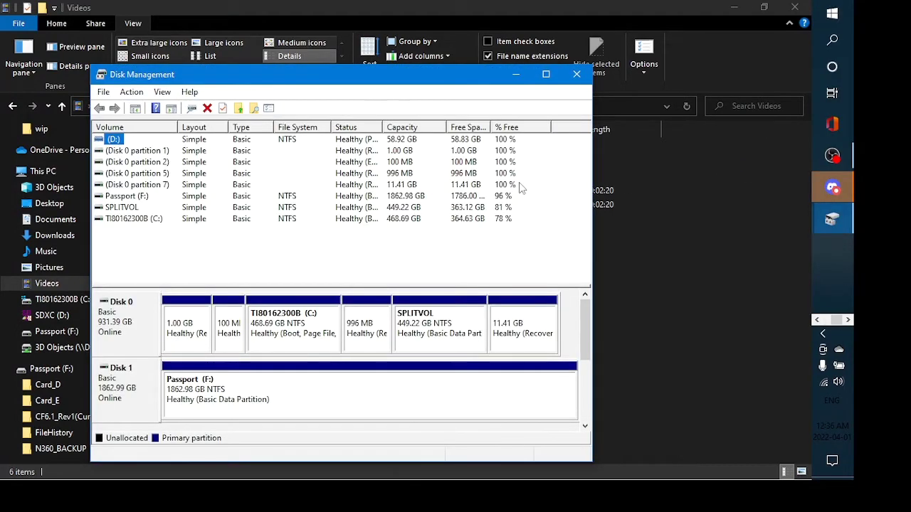
left_click_drag(591, 347, 583, 411)
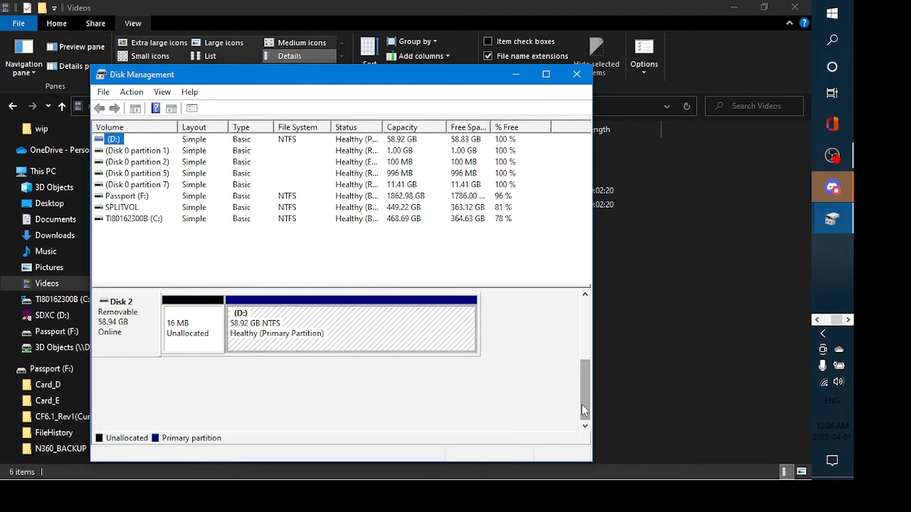
Step: Shrink the D: partition by 57212 MB, leaving a 3.05 GB volume
right_click(338, 331)
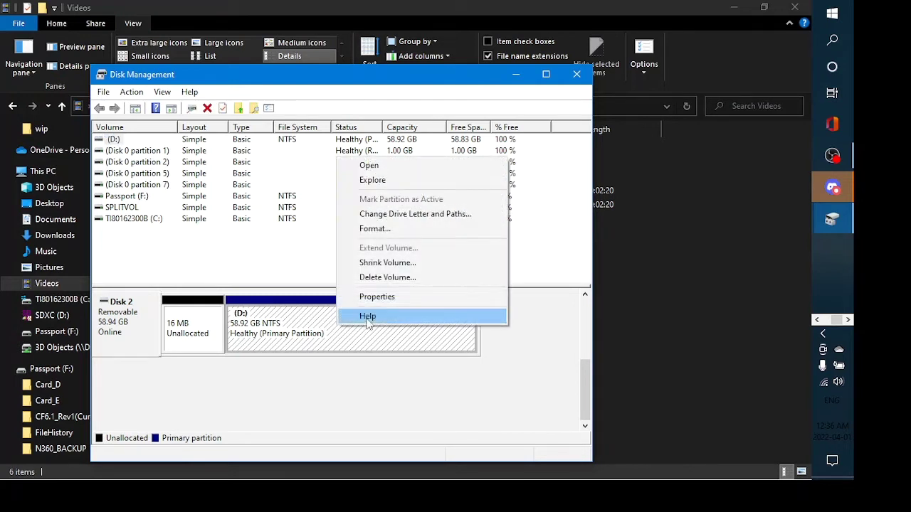
left_click(385, 269)
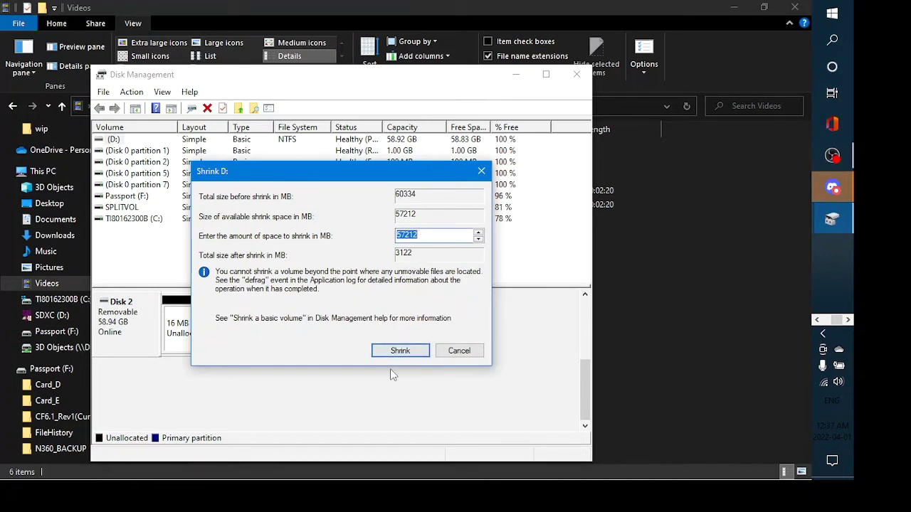
left_click(401, 351)
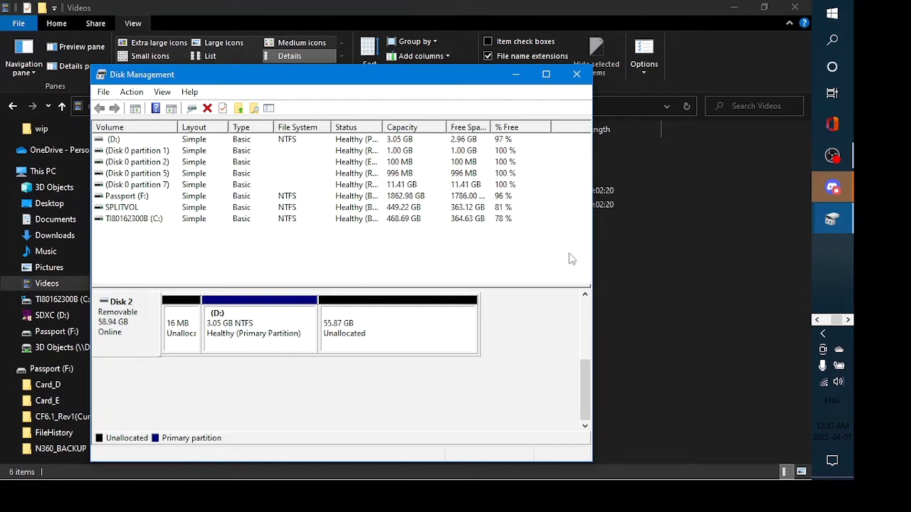
Step: Close Disk Management and the Format dialog, then check SDXC (D:) Properties show 3.04 GB capacity
left_click(577, 74)
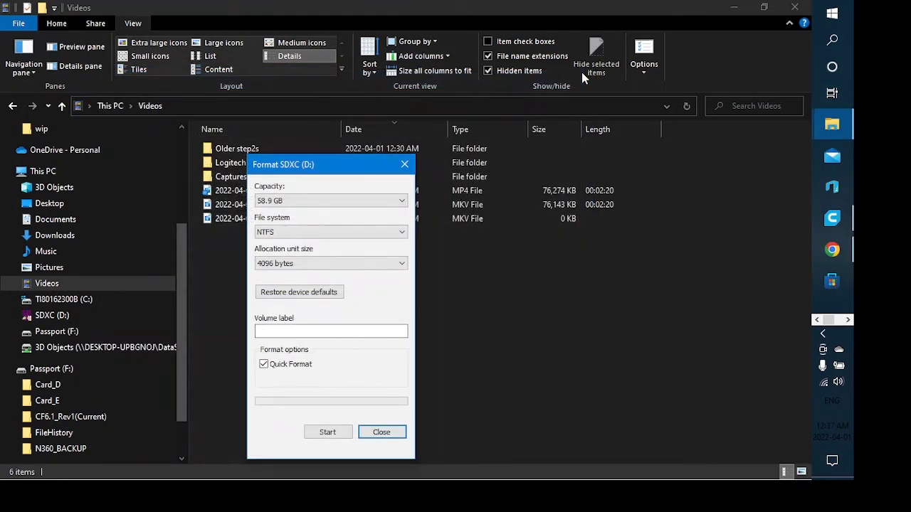
left_click(387, 434)
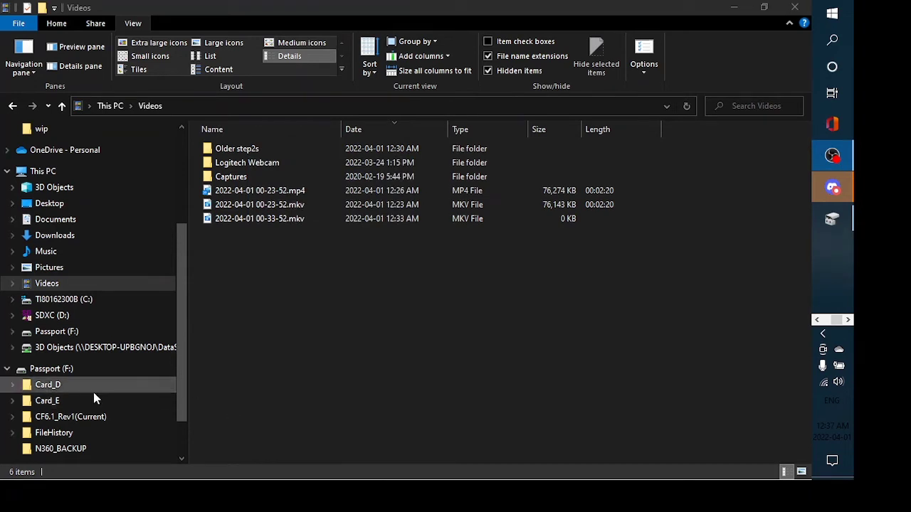
left_click(54, 318)
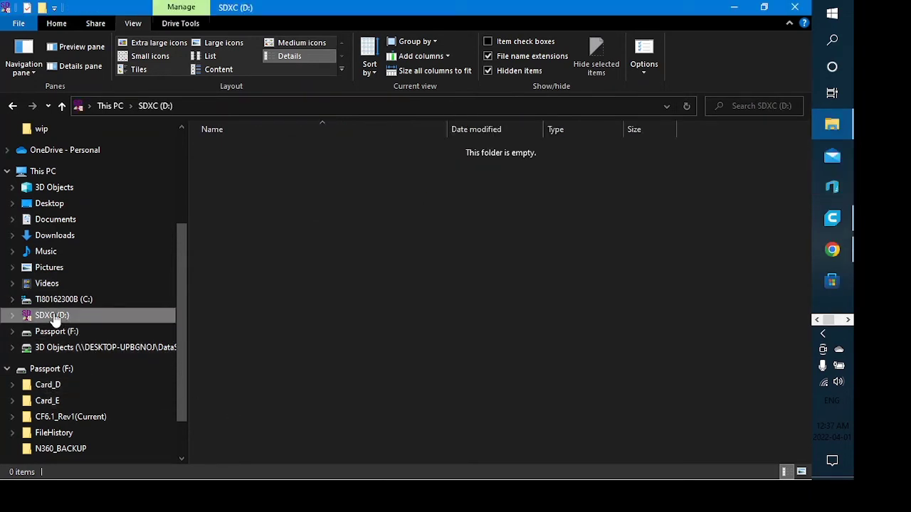
right_click(54, 318)
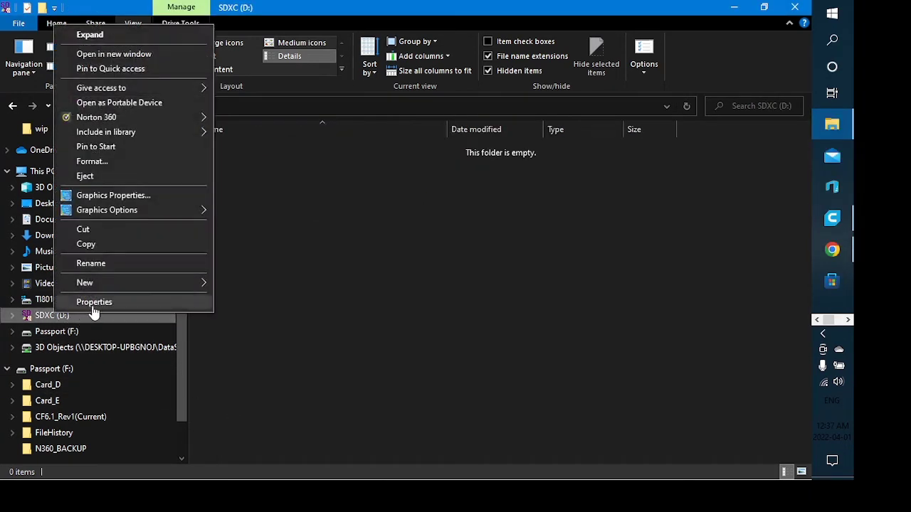
left_click(92, 303)
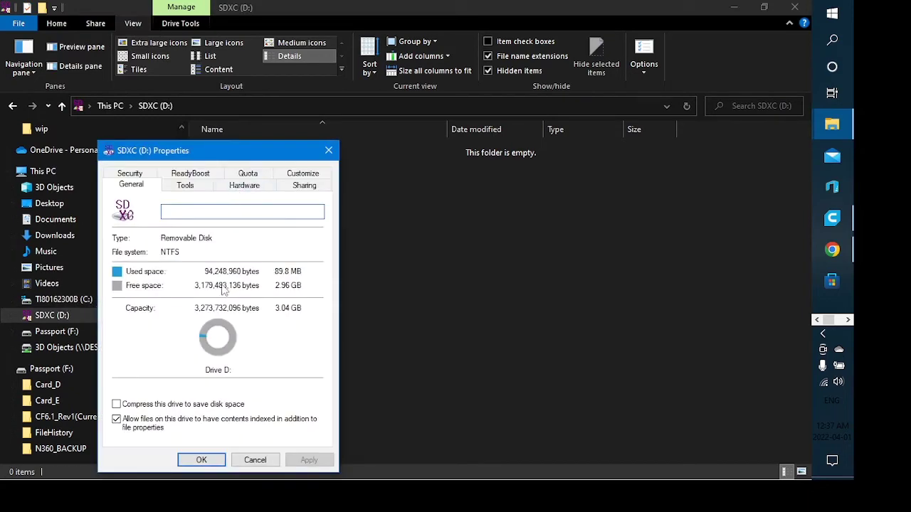
left_click_drag(235, 156, 413, 146)
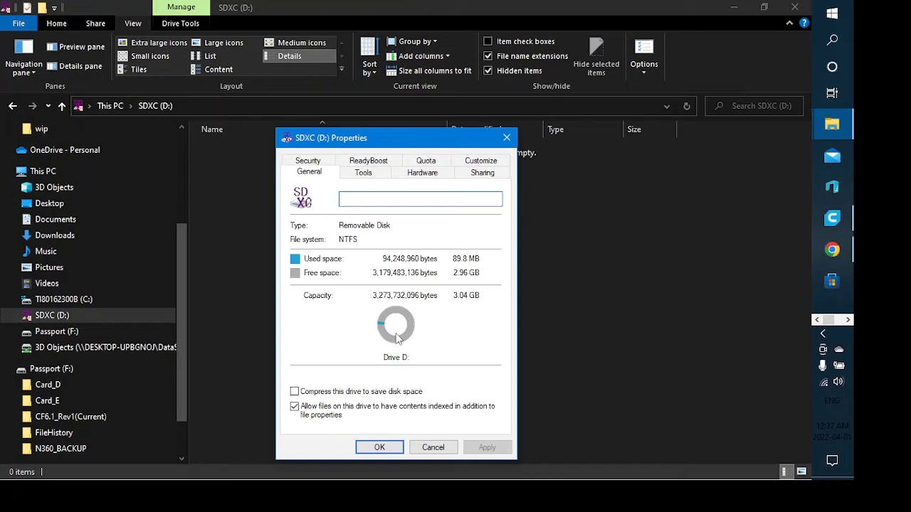
left_click(440, 449)
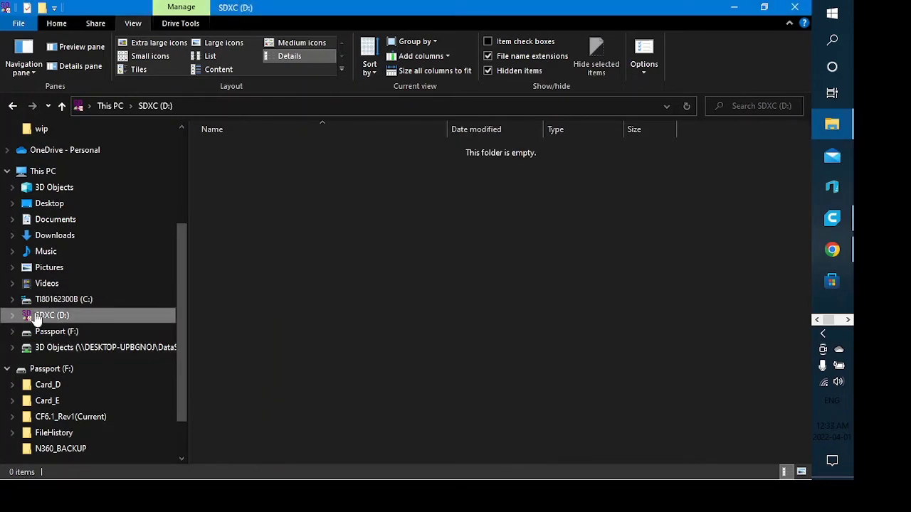
Step: Quick-format the 3.04 GB card as FAT32 with volume label CF61Flash
right_click(37, 318)
left_click(74, 161)
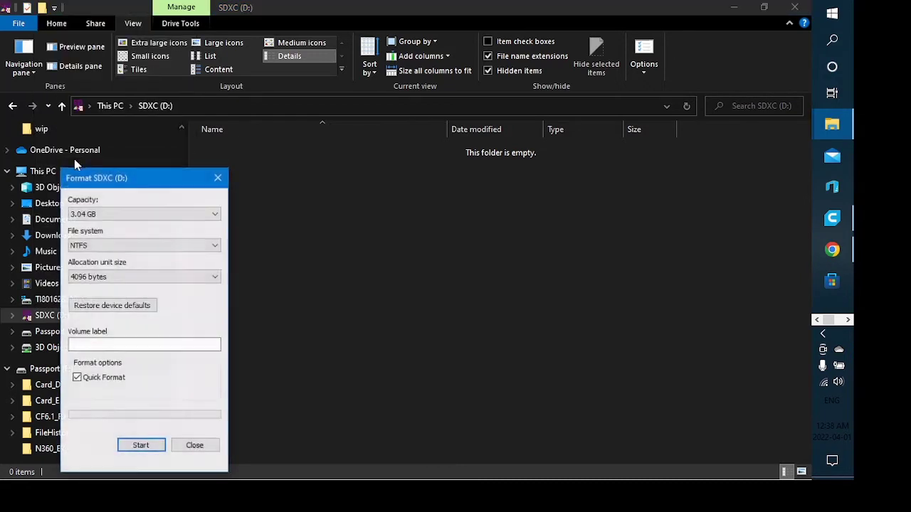
left_click_drag(116, 173, 306, 150)
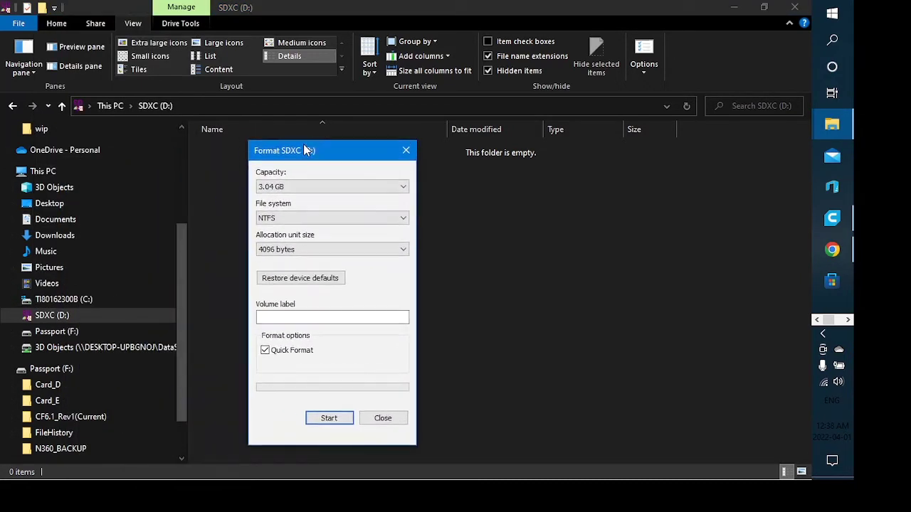
left_click(403, 218)
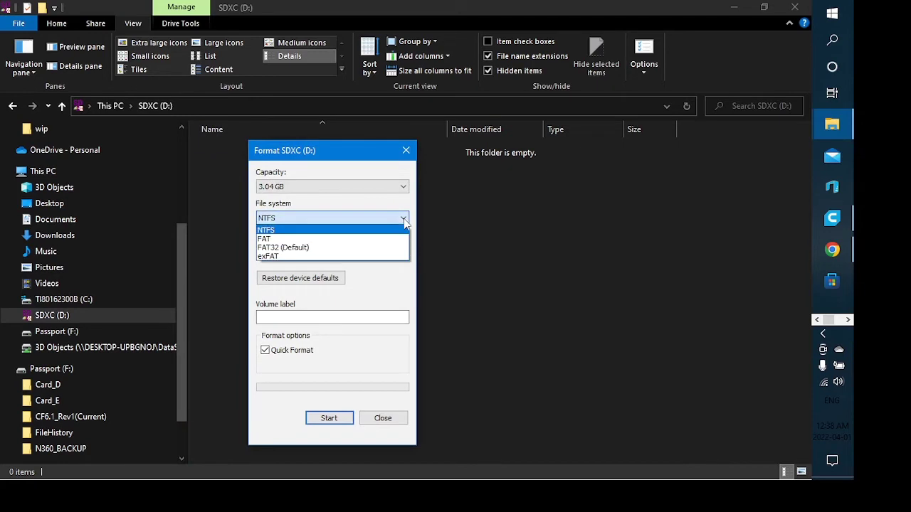
left_click(304, 247)
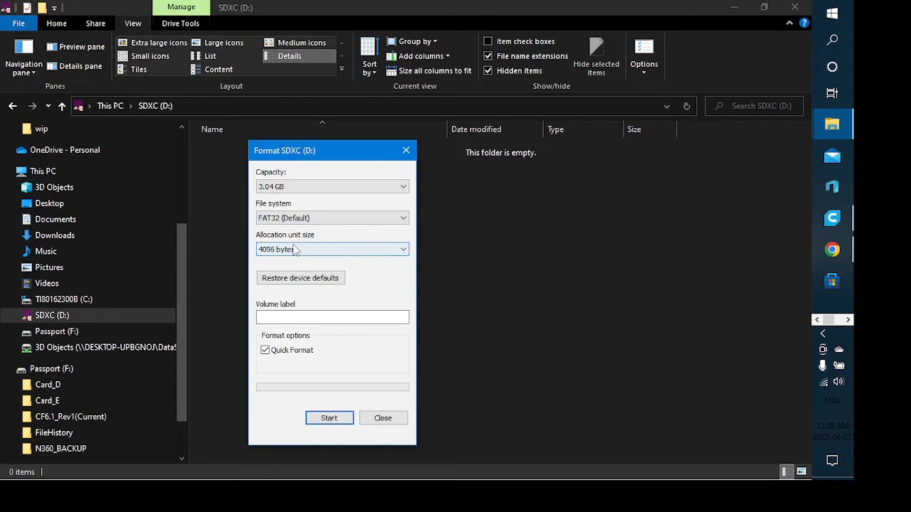
left_click(281, 322)
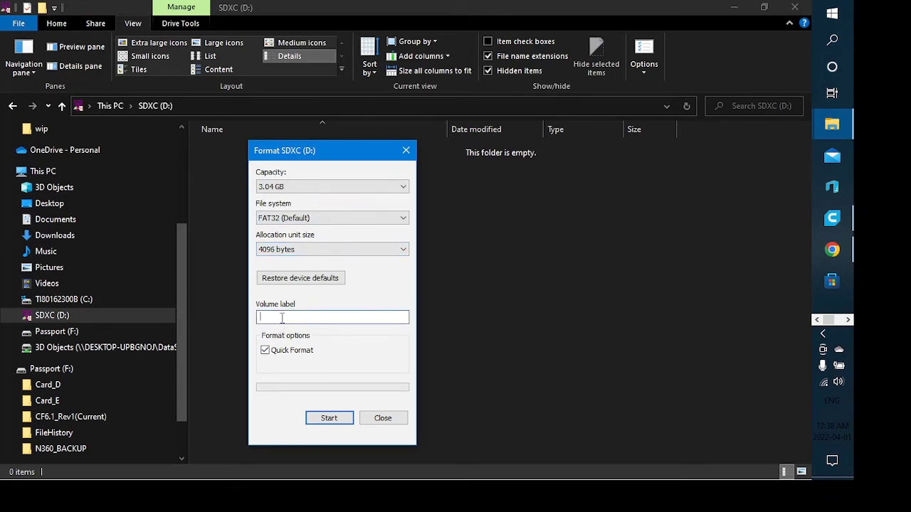
type("CF6.1Flash")
left_click(341, 420)
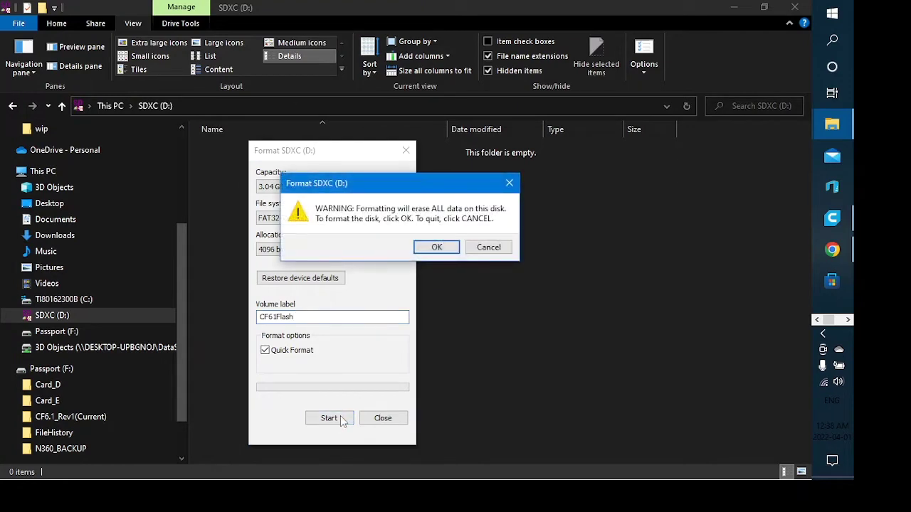
left_click(434, 246)
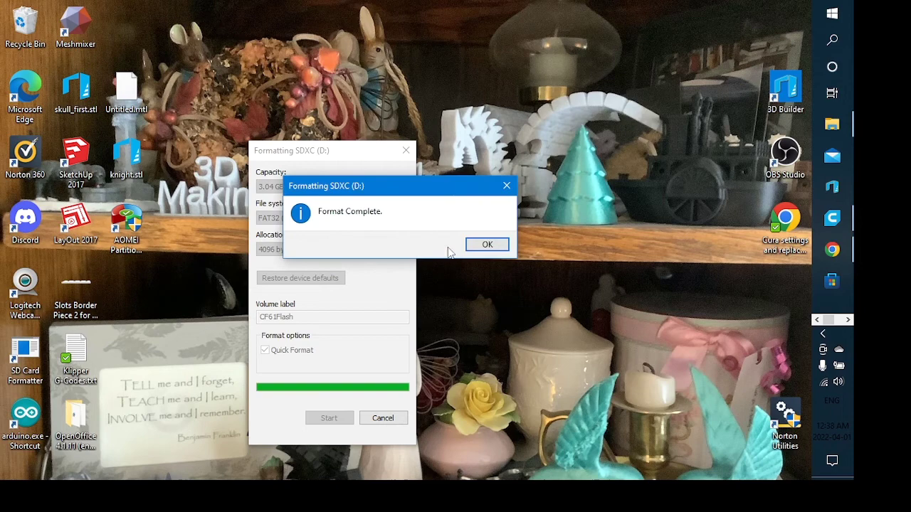
left_click(475, 244)
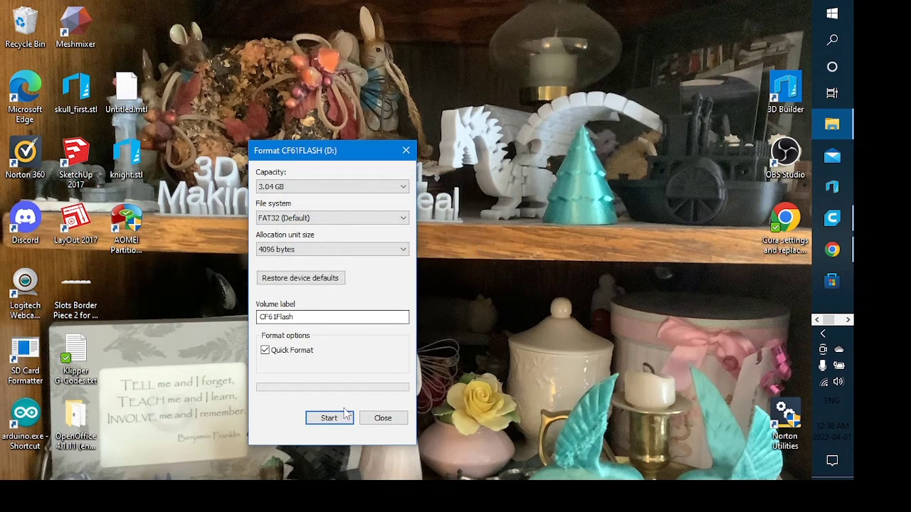
Step: Close the Format dialog and open the empty CF61FLASH (D:) drive in a File Explorer window
left_click(383, 418)
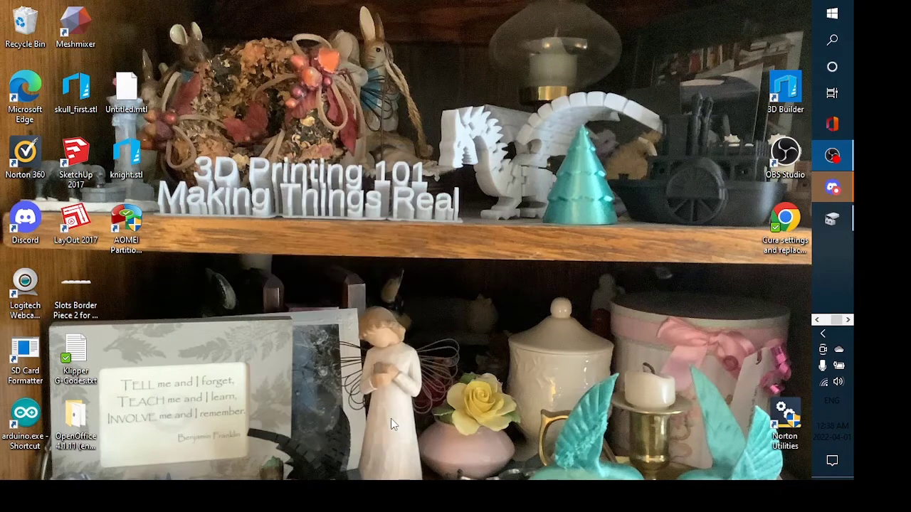
left_click(818, 321)
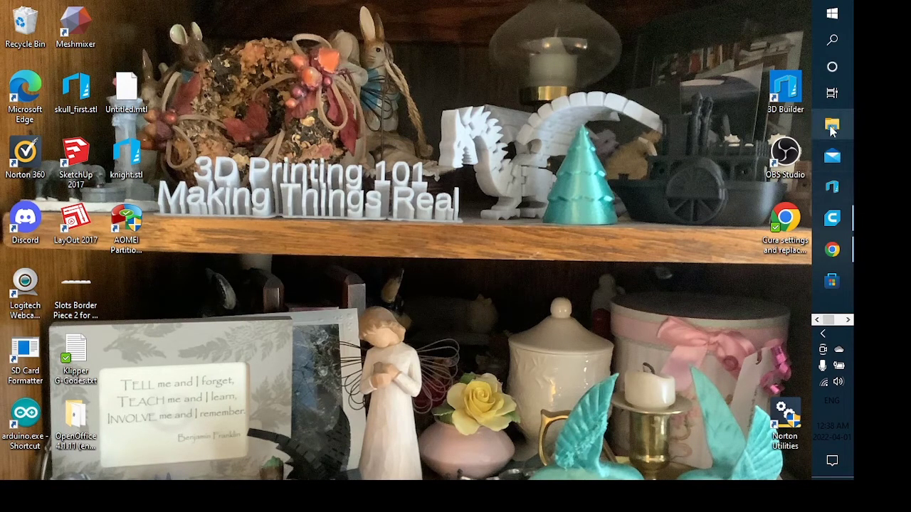
left_click(832, 127)
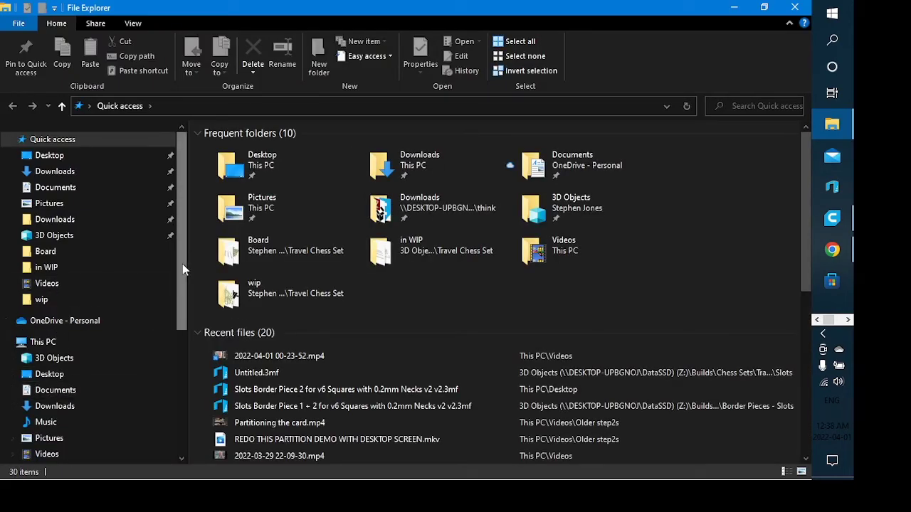
left_click_drag(182, 264, 180, 339)
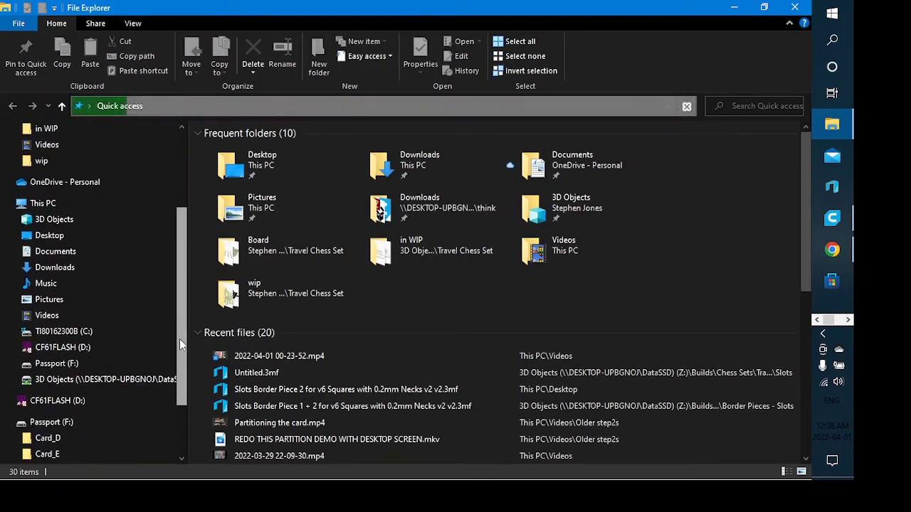
left_click(61, 349)
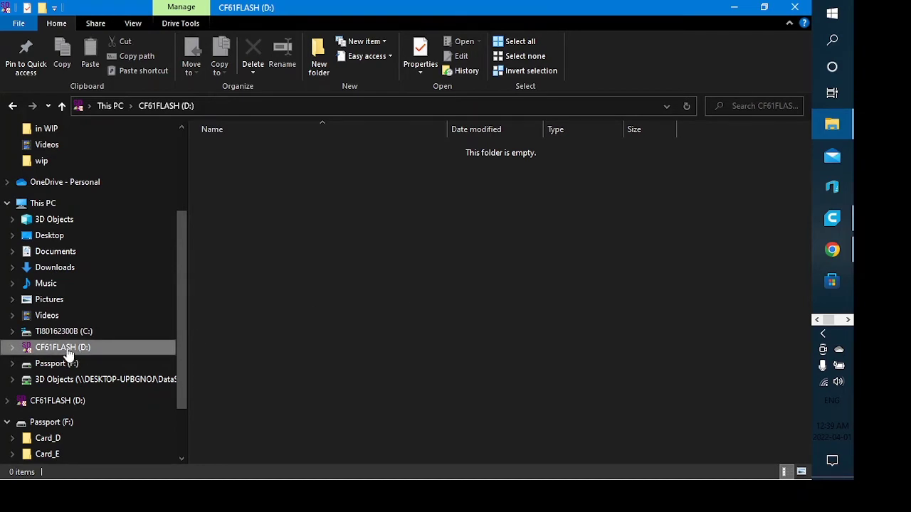
Step: Eject the CF61FLASH (D:) card
right_click(69, 354)
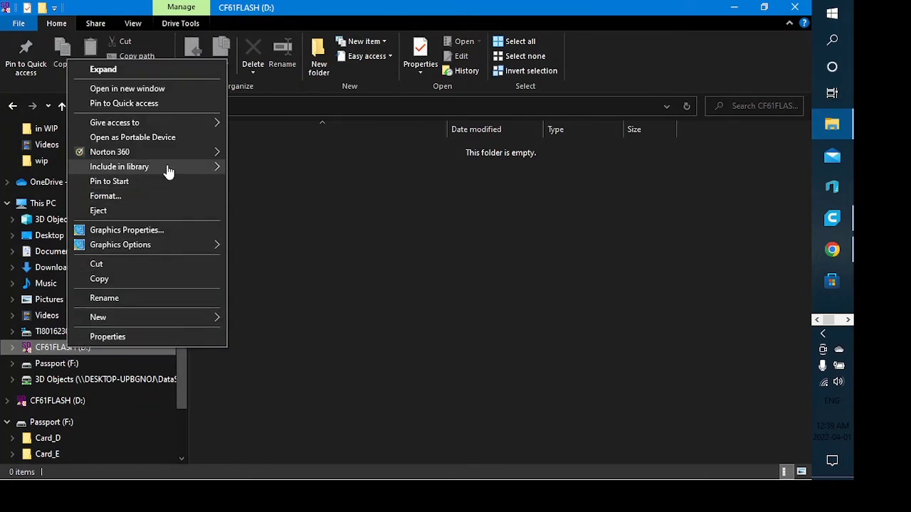
left_click(106, 212)
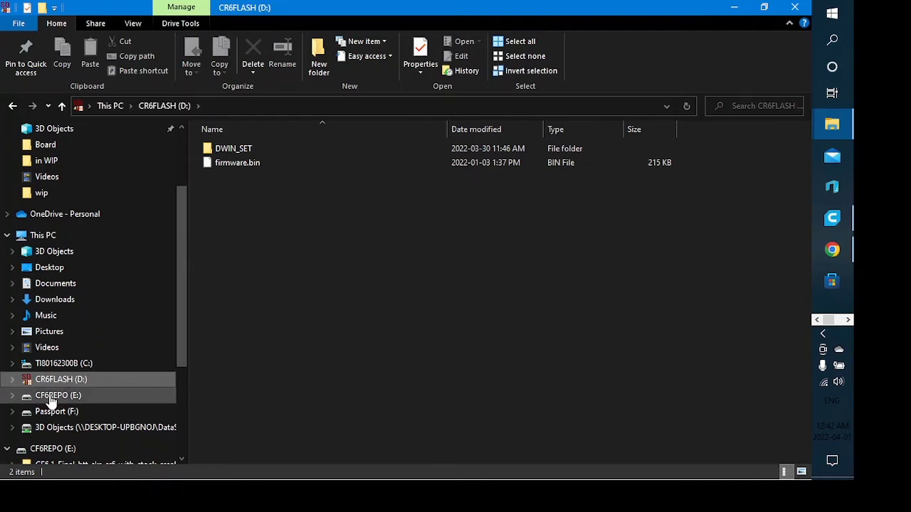
right_click(832, 13)
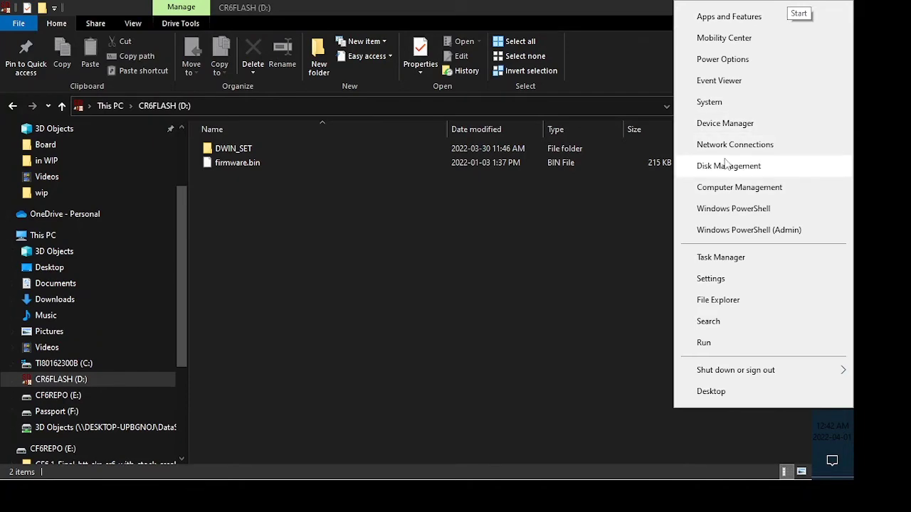
left_click(729, 175)
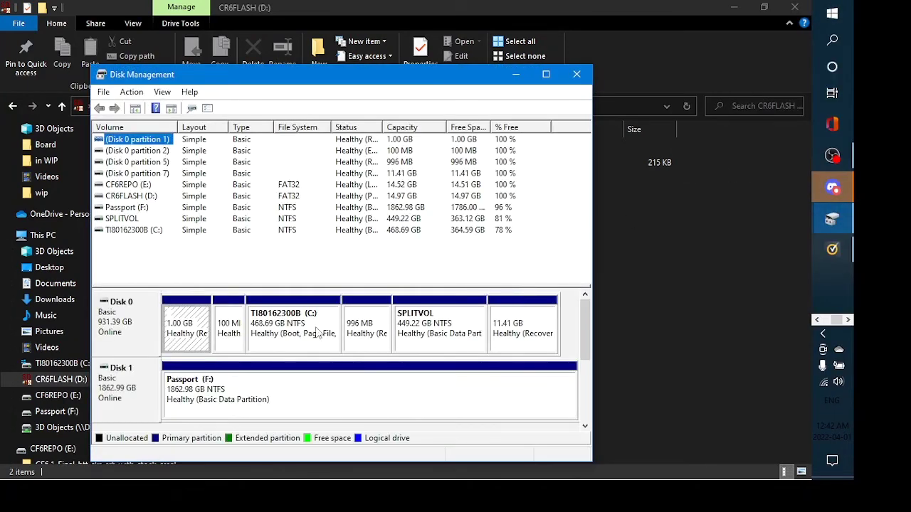
left_click_drag(585, 333, 588, 395)
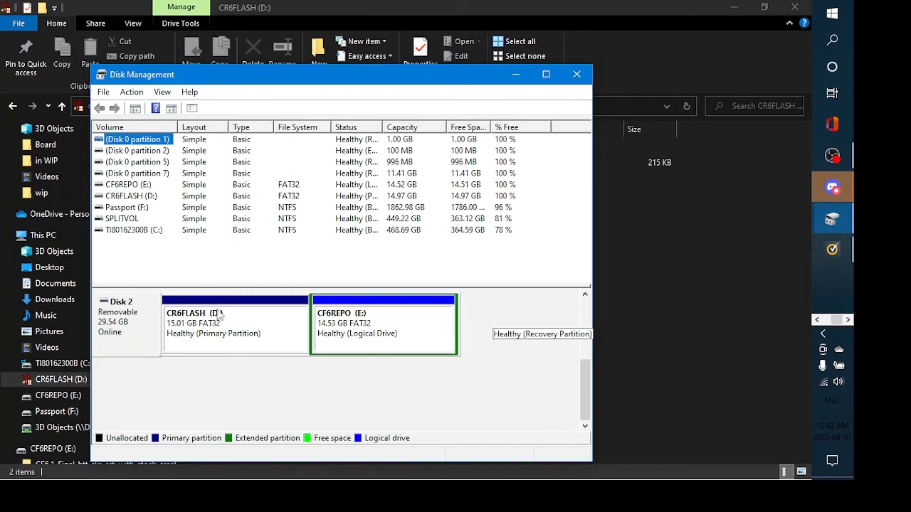
left_click(577, 75)
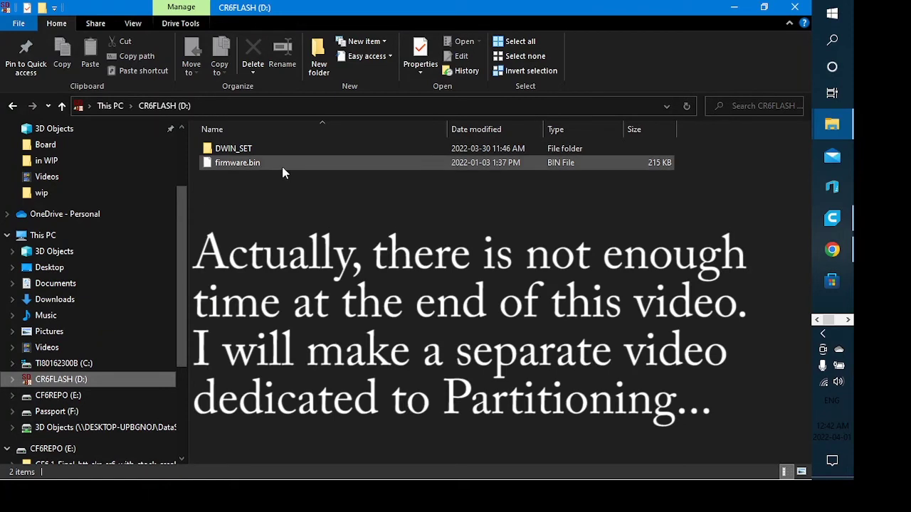
Step: Permanently delete DWIN_SET and firmware.bin from CR6FLASH (D:)
left_click(248, 152)
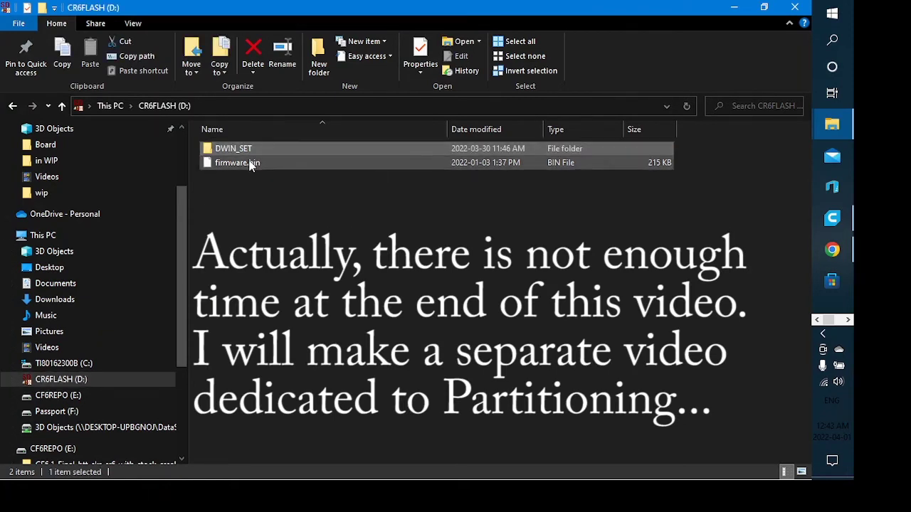
left_click(249, 163, "shift")
key("shift+Delete")
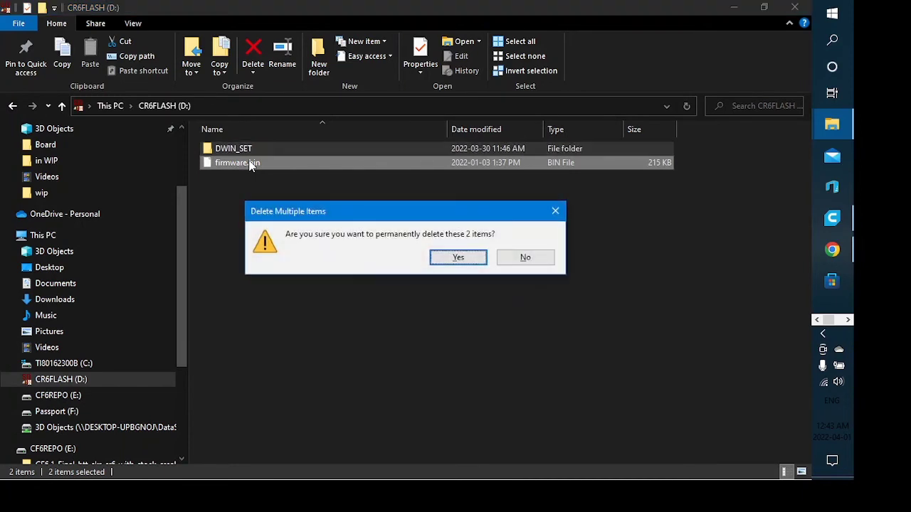
left_click(464, 258)
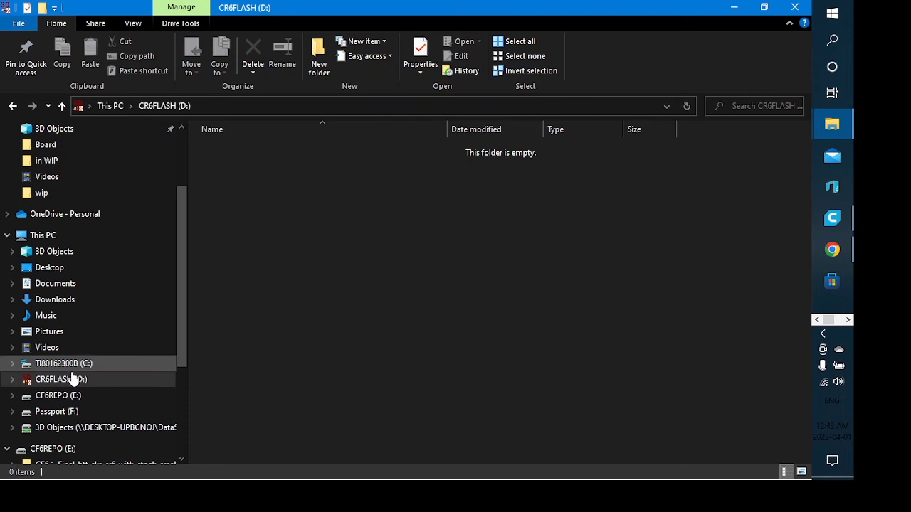
Step: Bring up the Format dialog for CR6FLASH (D:) and list the allocation unit sizes
right_click(61, 385)
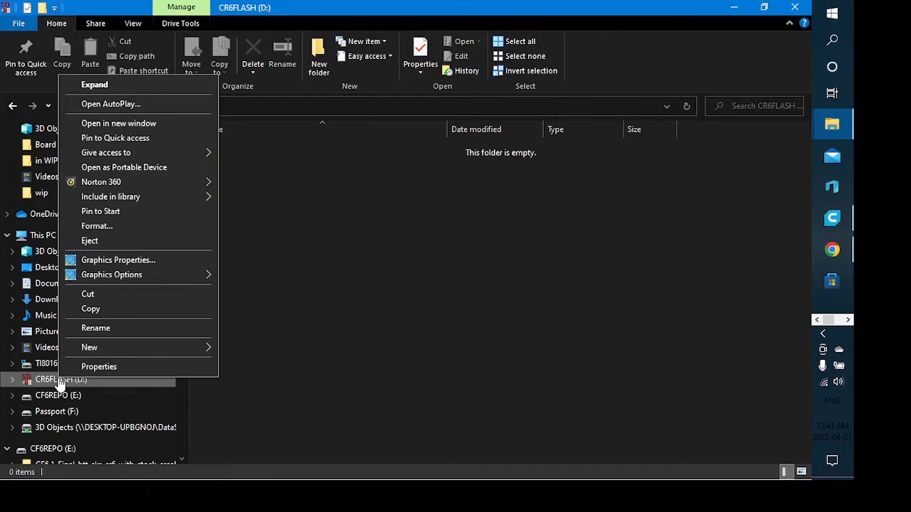
left_click(107, 227)
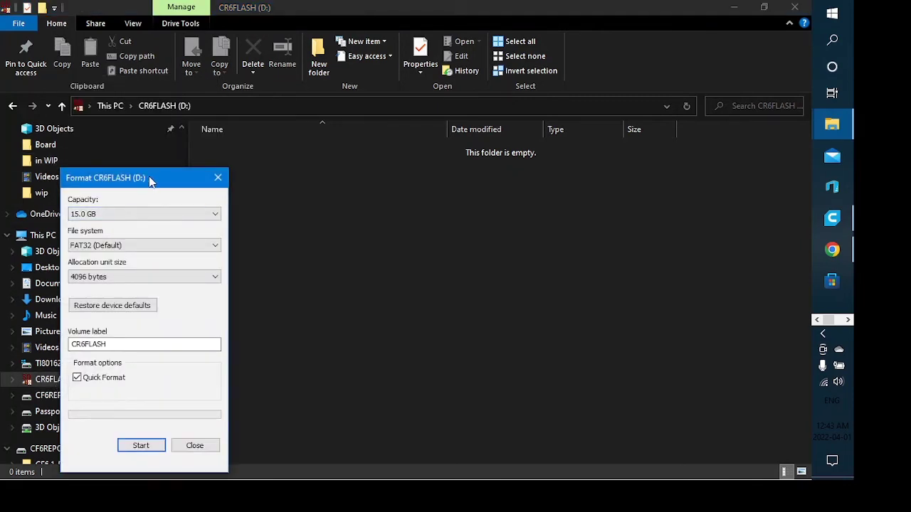
left_click_drag(145, 181, 338, 155)
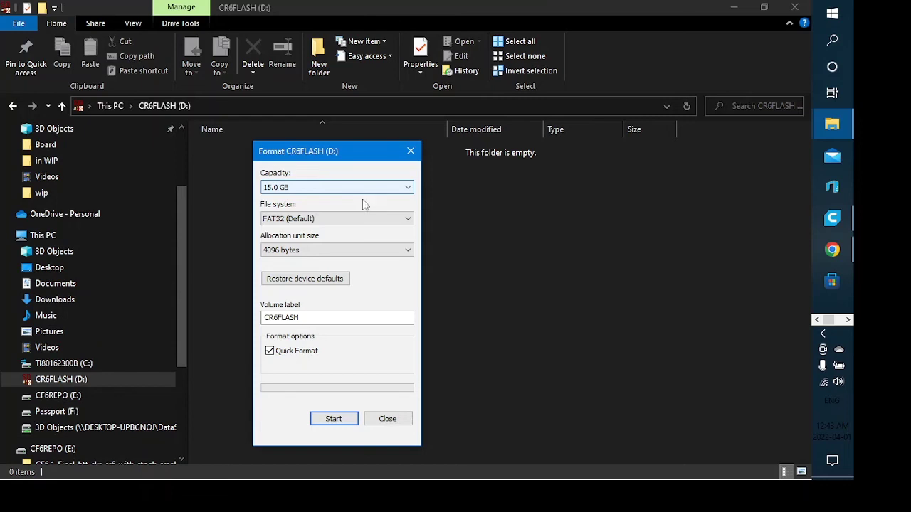
left_click(409, 250)
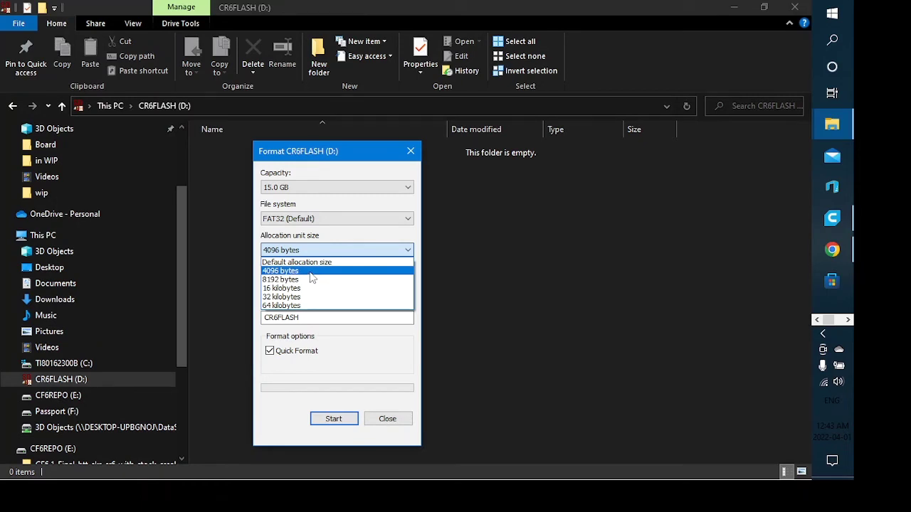
Step: Quick-format the 15 GB card as FAT32 with 4096-byte units, relabelled CR61FLASH
left_click(311, 278)
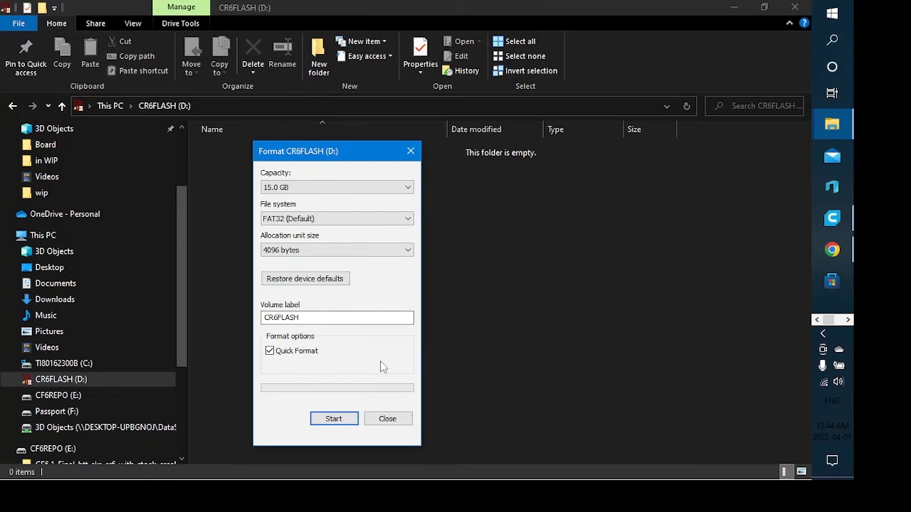
left_click(280, 318)
type("1")
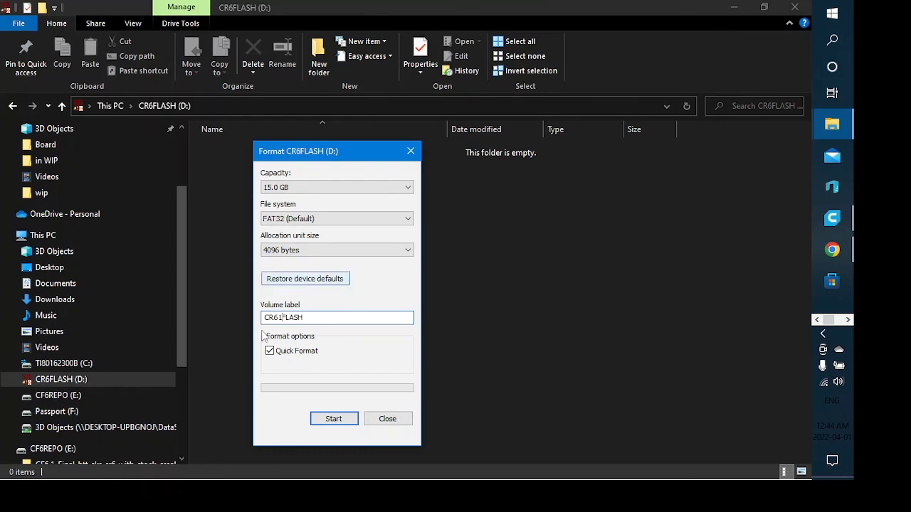
left_click(344, 425)
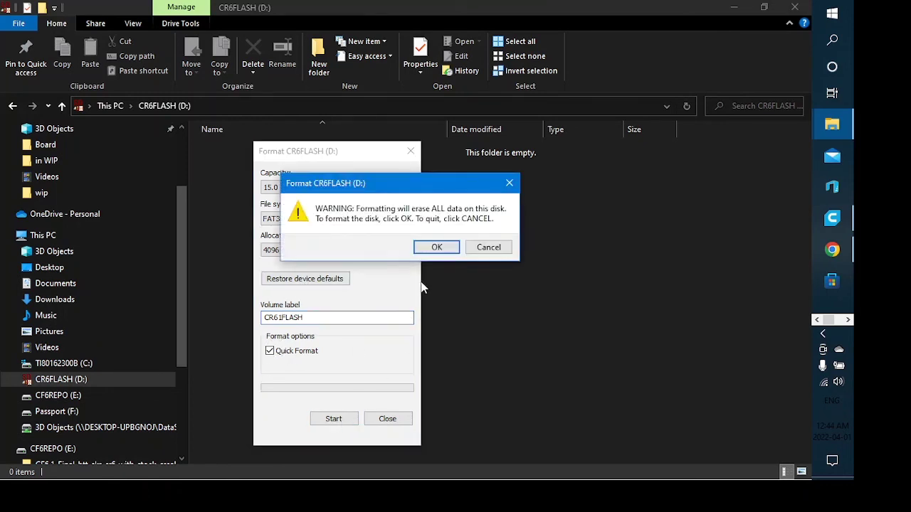
left_click(437, 247)
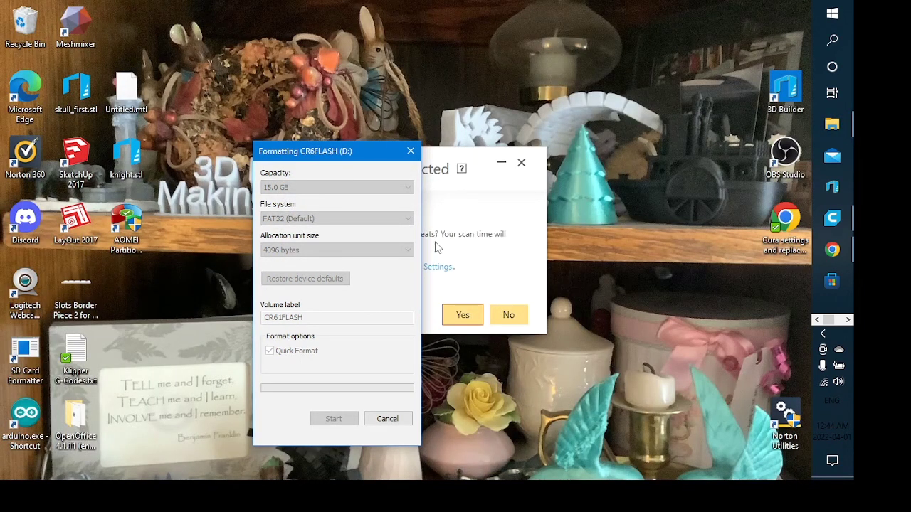
left_click(508, 314)
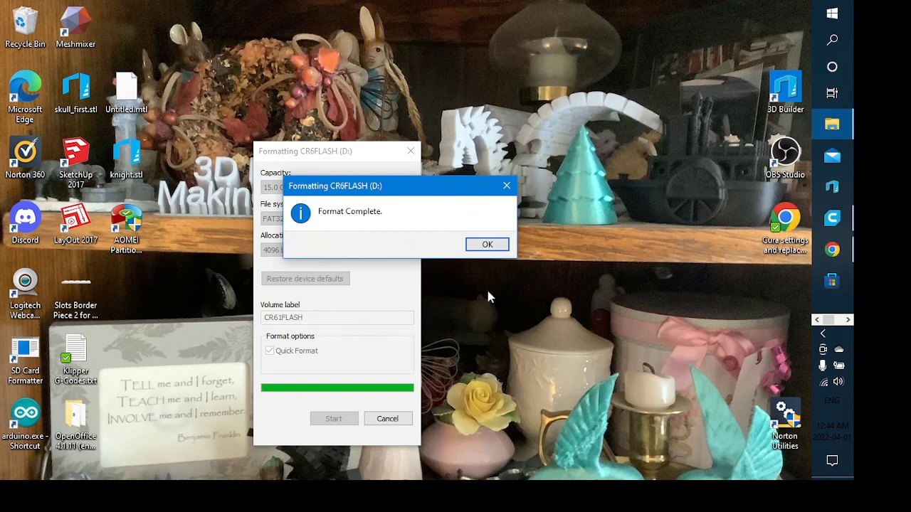
left_click(481, 244)
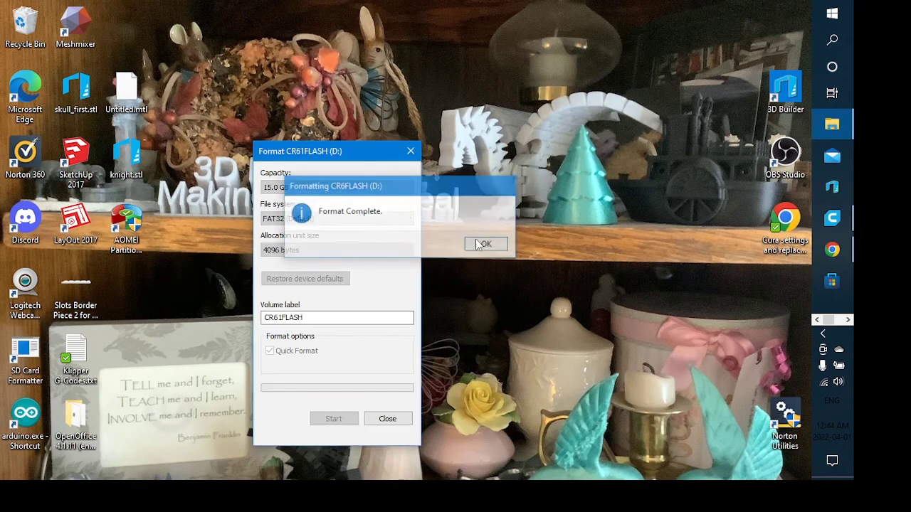
left_click(387, 420)
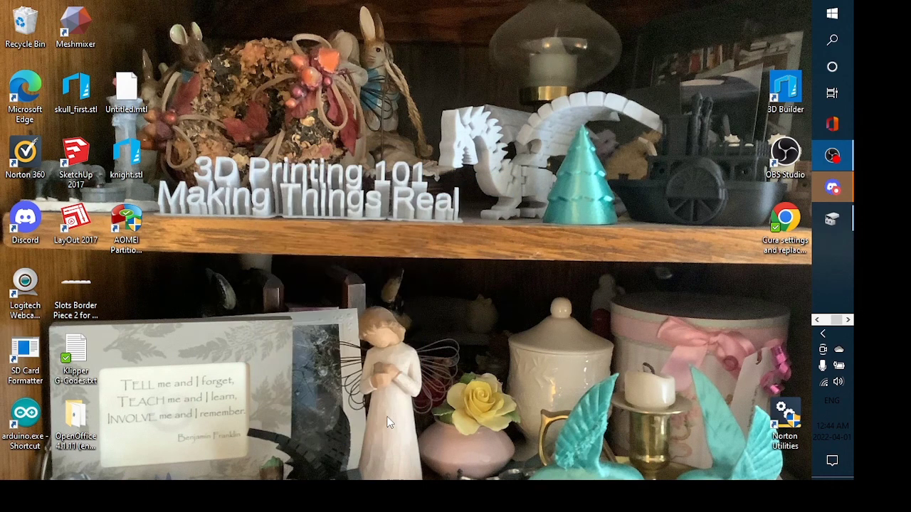